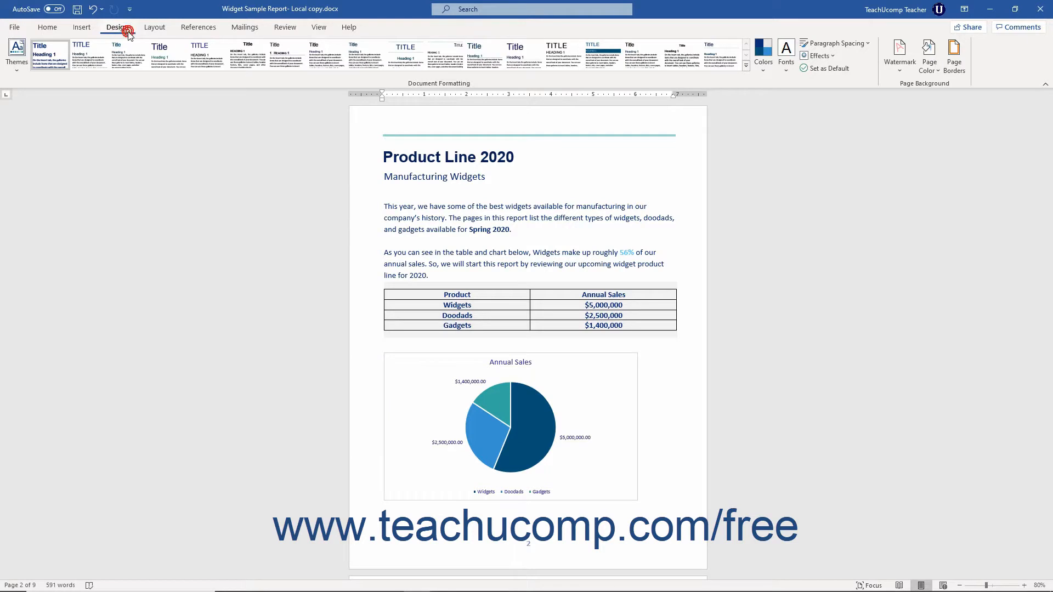
Step: Open the page border settings for the document
left_click(956, 71)
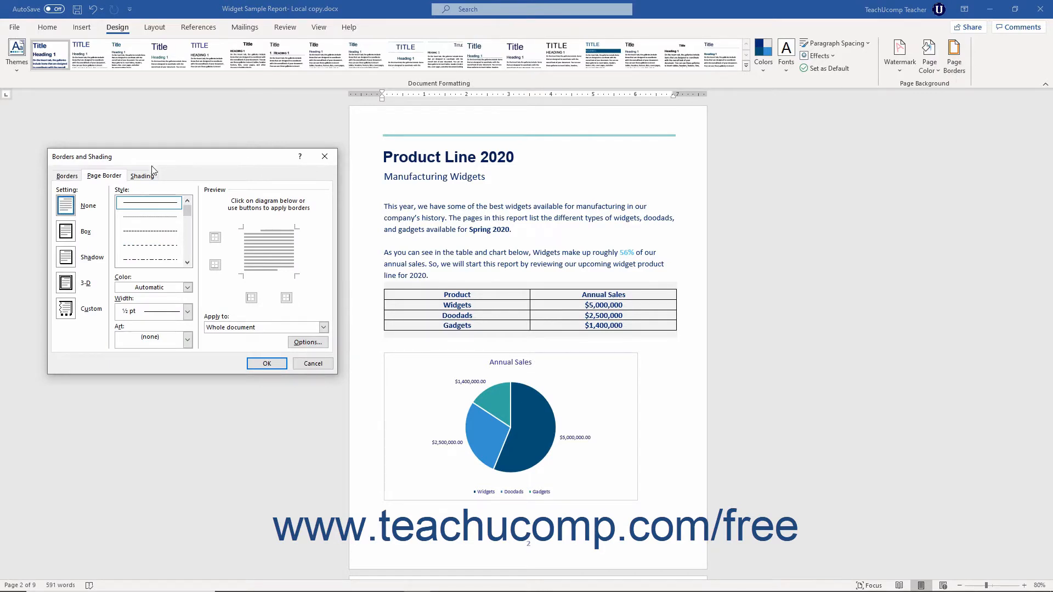
left_click(124, 189)
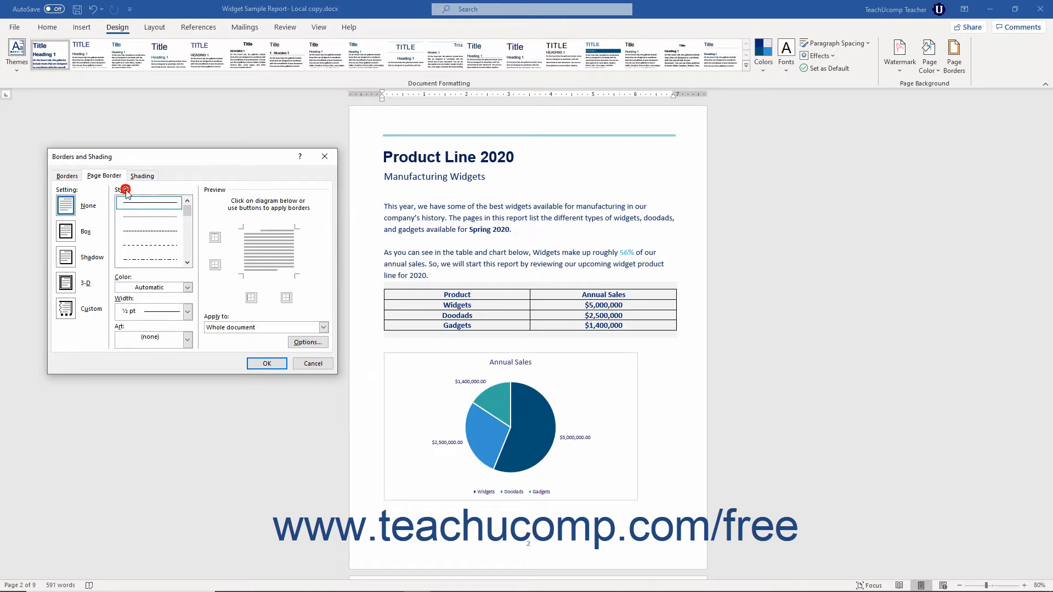
left_click(125, 278)
left_click(130, 301)
Step: Try the red apple art border and set the art back to none
left_click(188, 341)
left_click(176, 368)
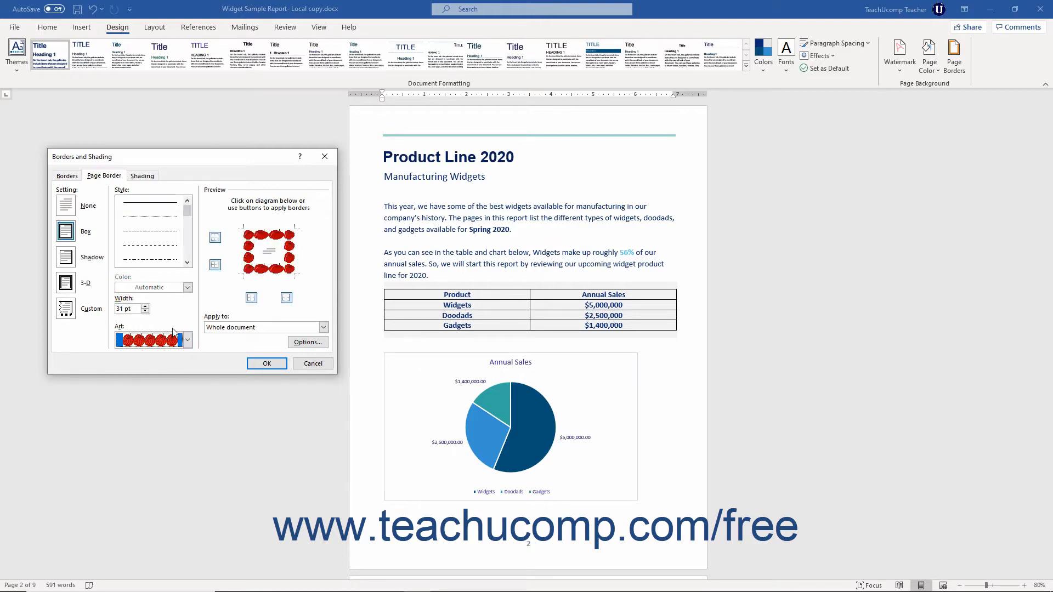
left_click(189, 340)
left_click(178, 352)
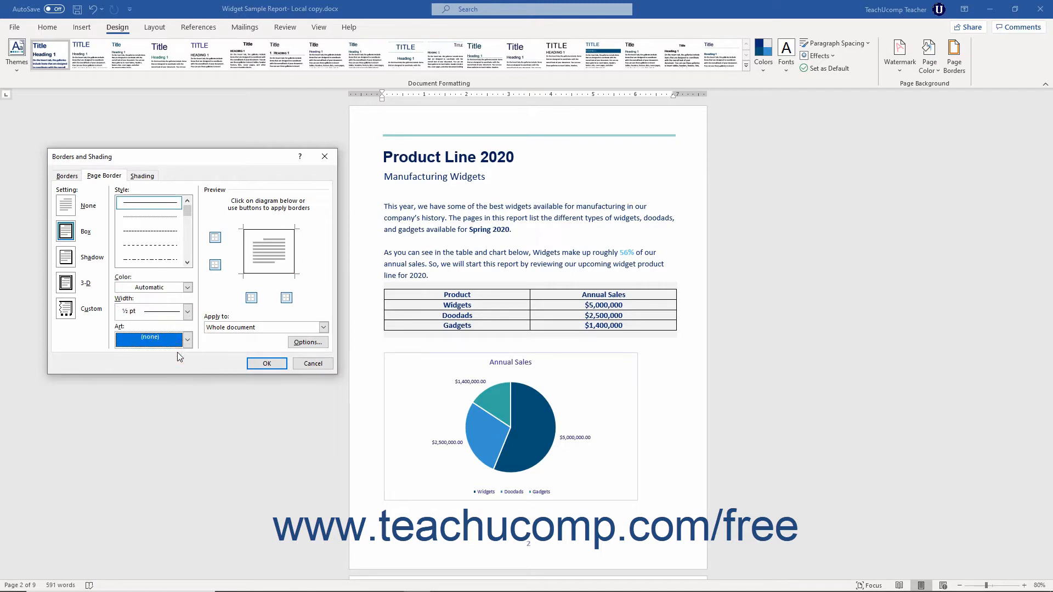
Step: Choose a dashed line style, try the Shadow setting, and switch the page border to the 3-D setting
left_click(156, 243)
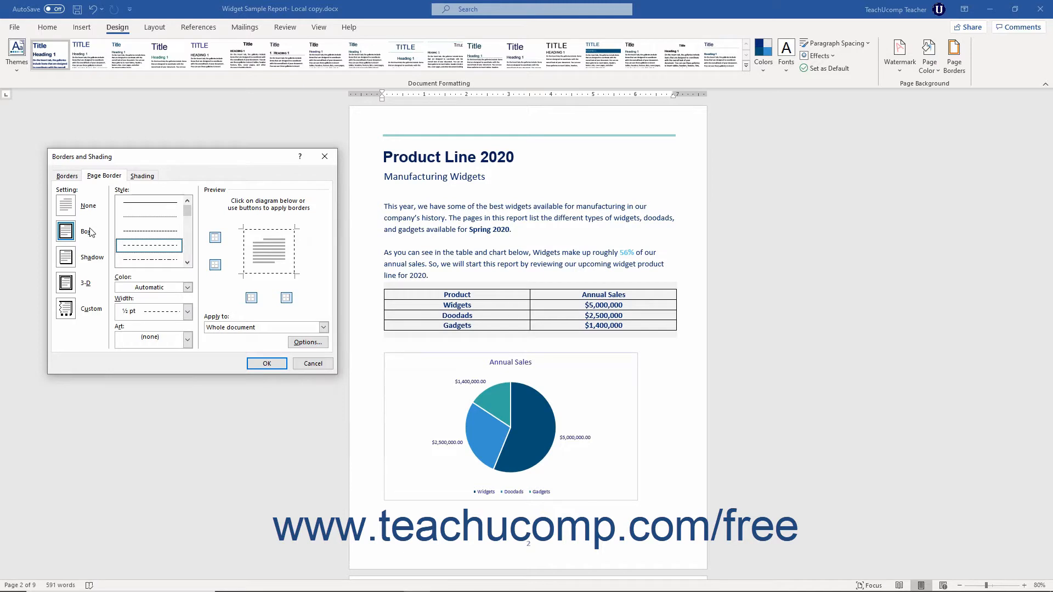
left_click(70, 253)
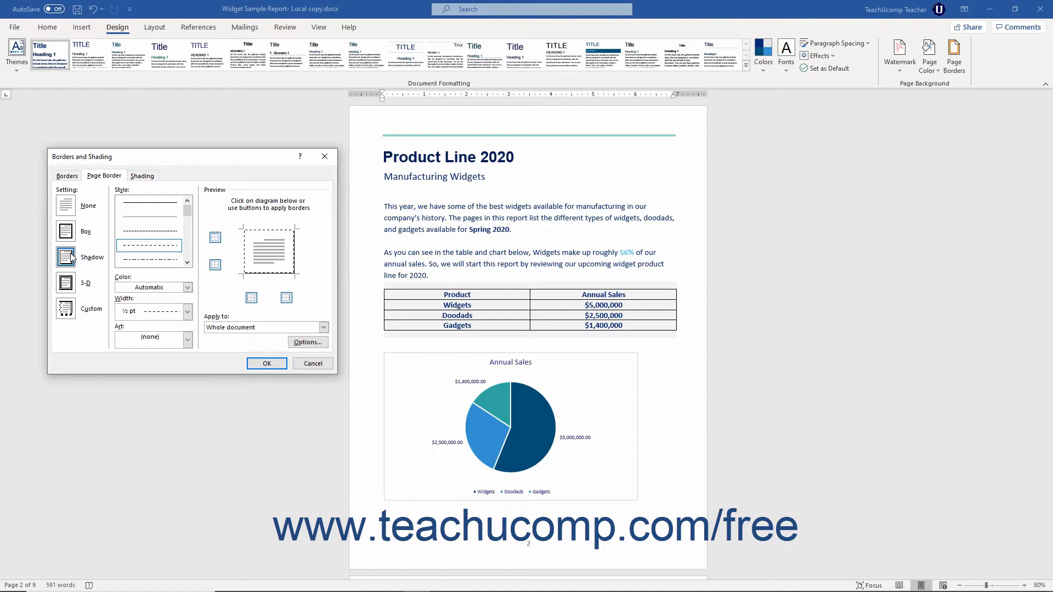
left_click(72, 282)
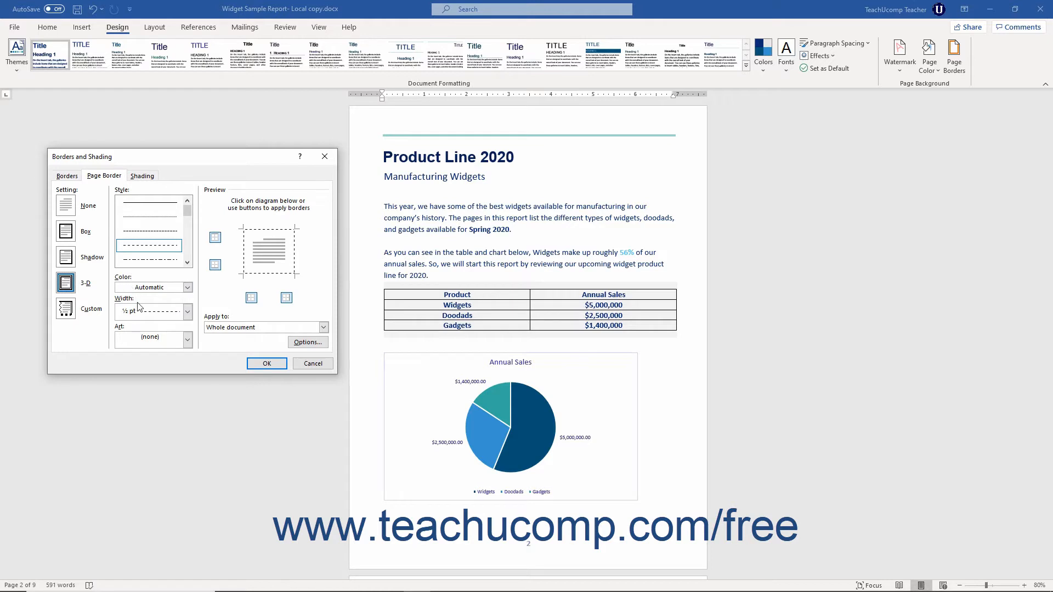
Step: Format the page border with a thick-and-thin line style in dark blue theme color, 6 pt wide
left_click(188, 232)
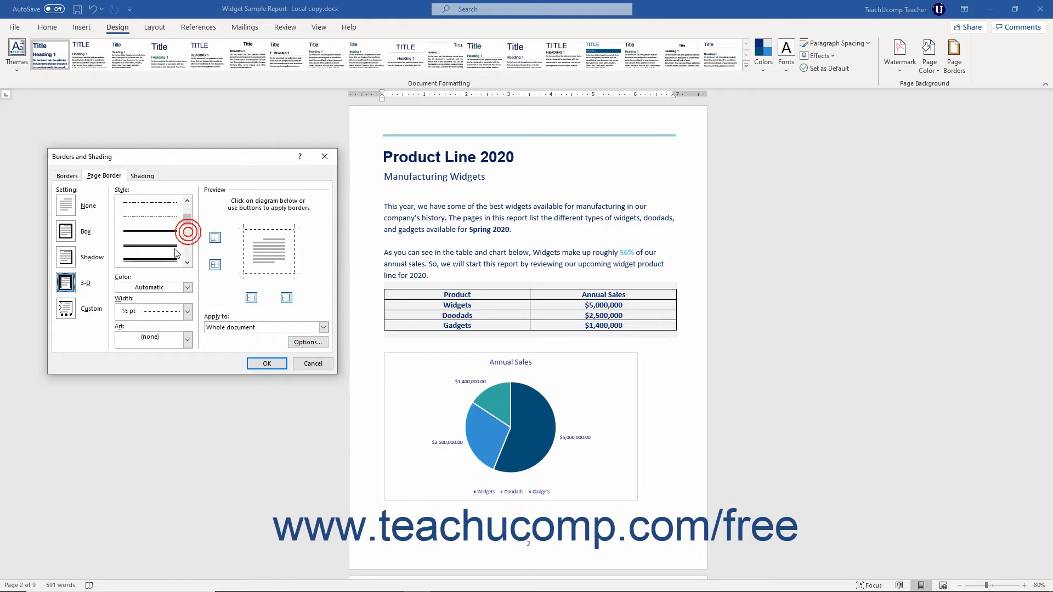
left_click(168, 260)
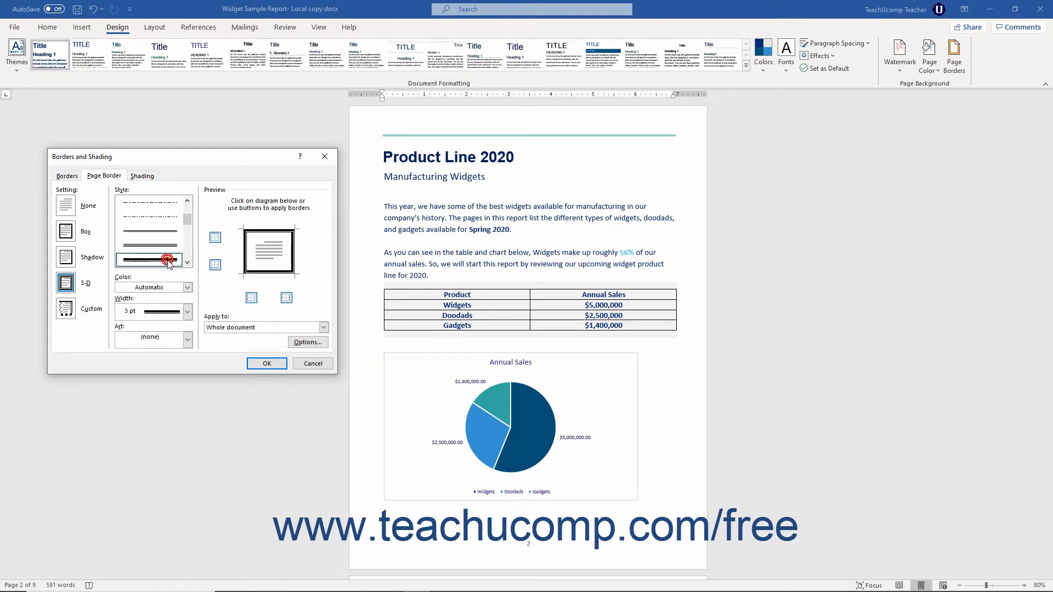
left_click(188, 288)
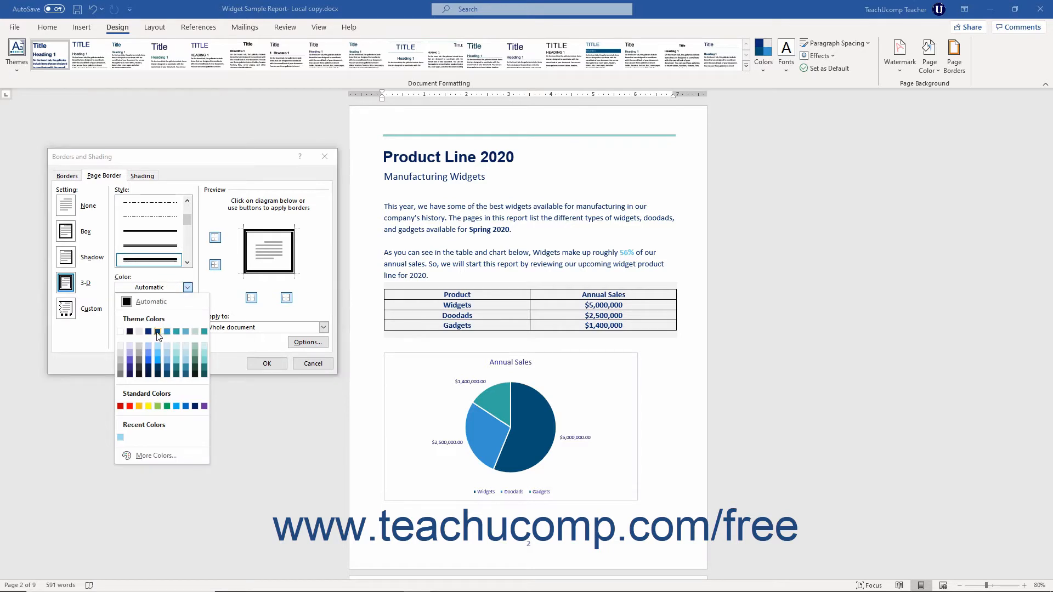
left_click(149, 331)
left_click(186, 312)
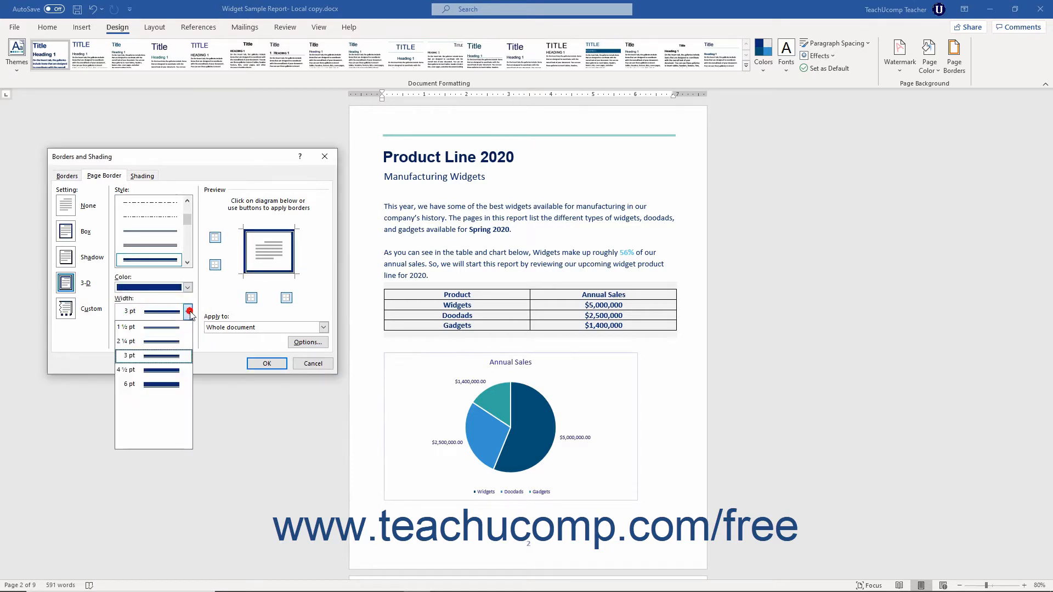
left_click(170, 383)
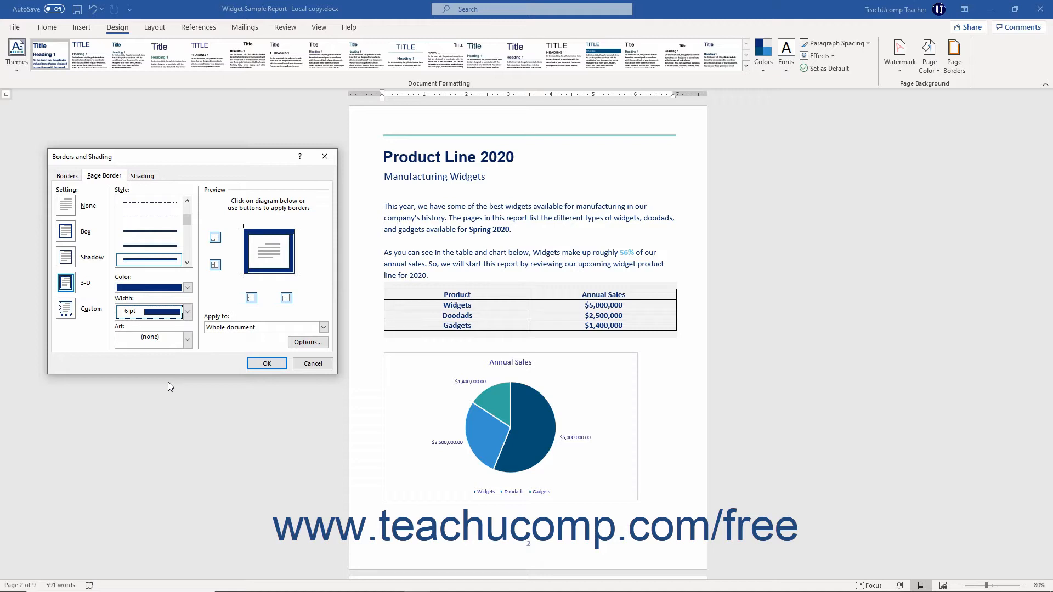
Step: Remove the left and right sides of the dark blue page border
left_click(246, 253)
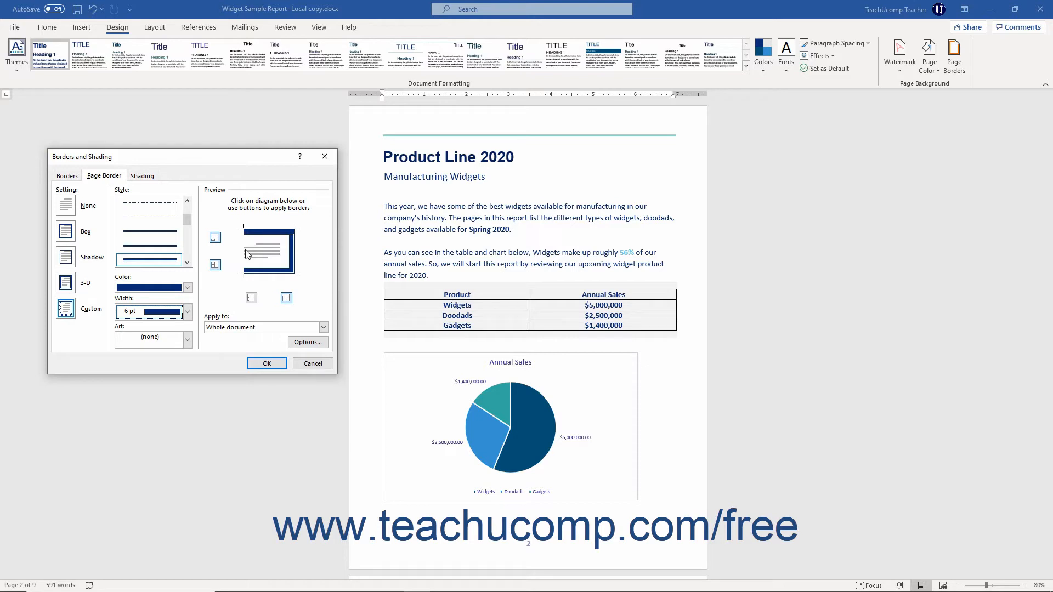
left_click(287, 298)
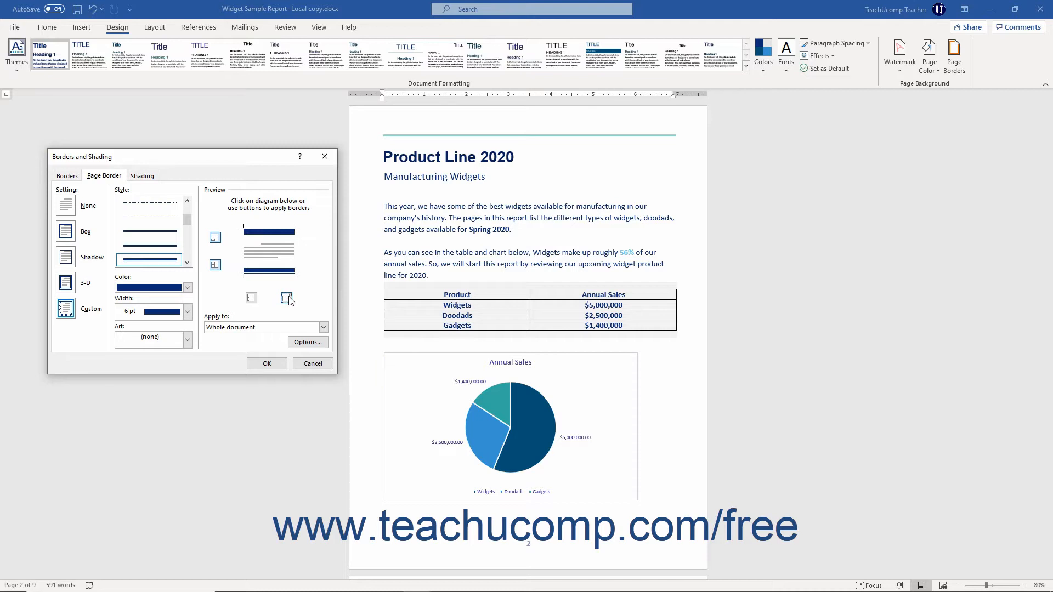
left_click(287, 297)
left_click(286, 298)
Step: Add a light blue ½ pt double line to the left and right sides and apply the border to the document
left_click(187, 200)
left_click(169, 230)
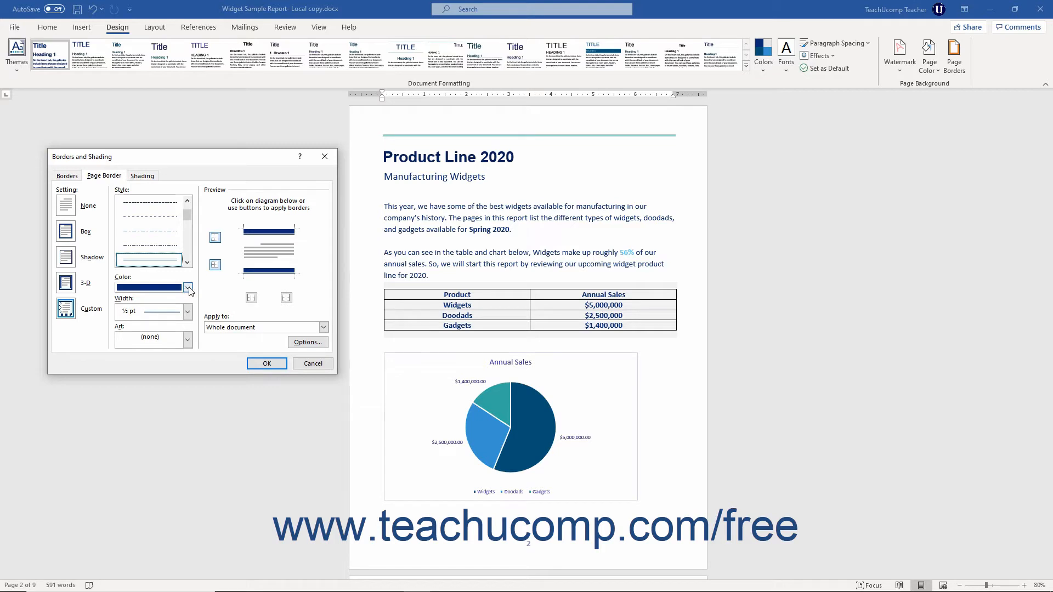
left_click(188, 288)
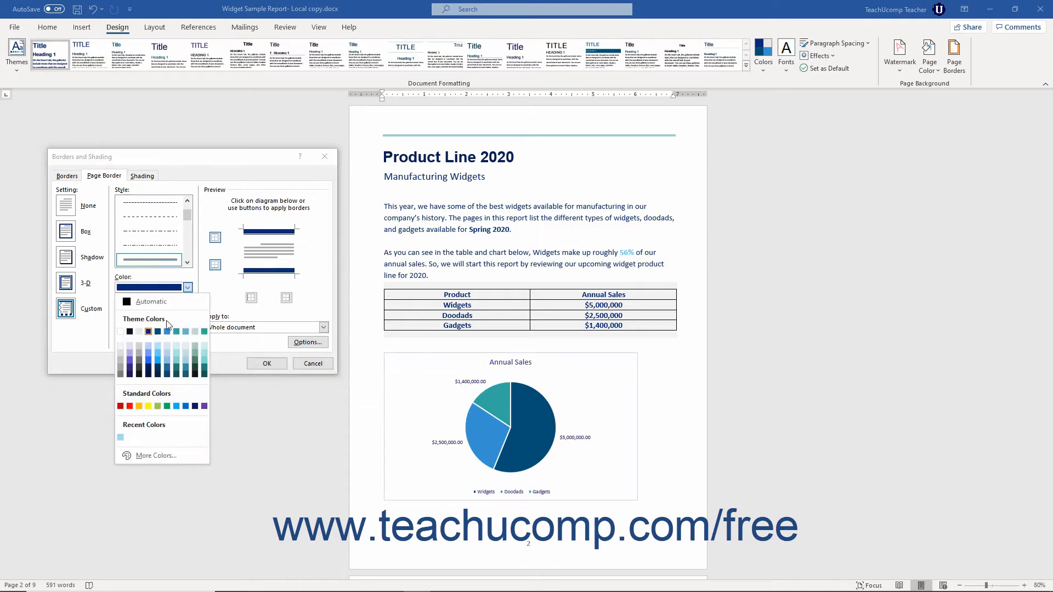
left_click(150, 346)
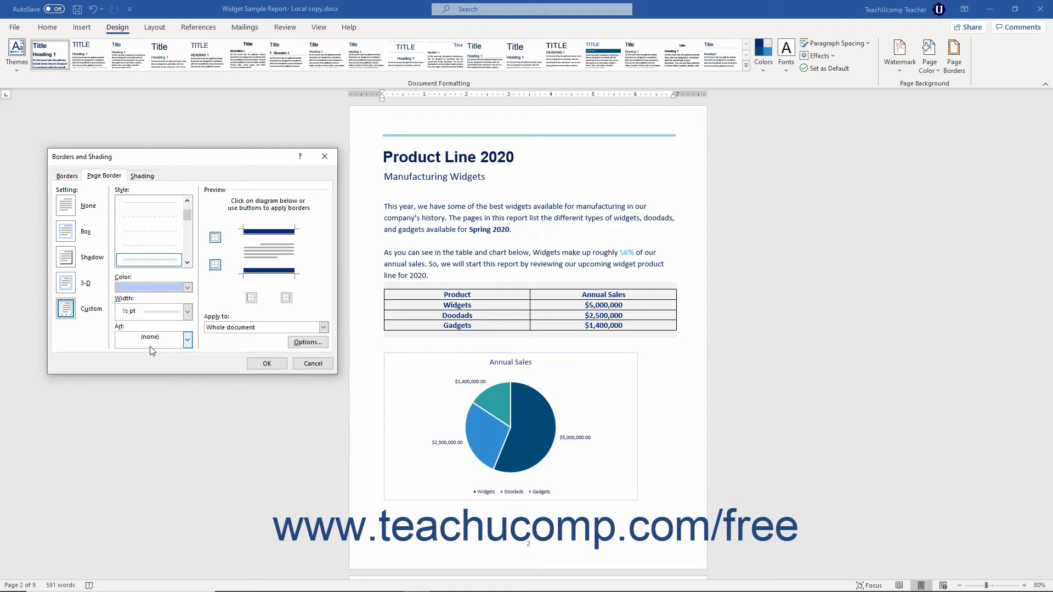
left_click(242, 254)
left_click(295, 254)
left_click(267, 363)
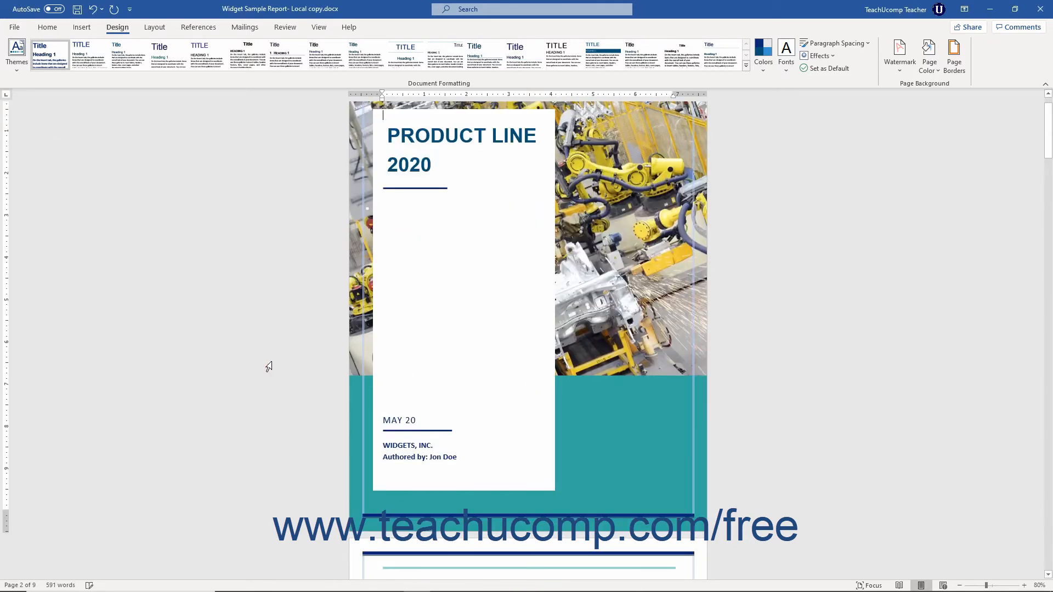
Step: Reopen the page border settings and choose the green tree art border
scroll(269, 367, "down", 10)
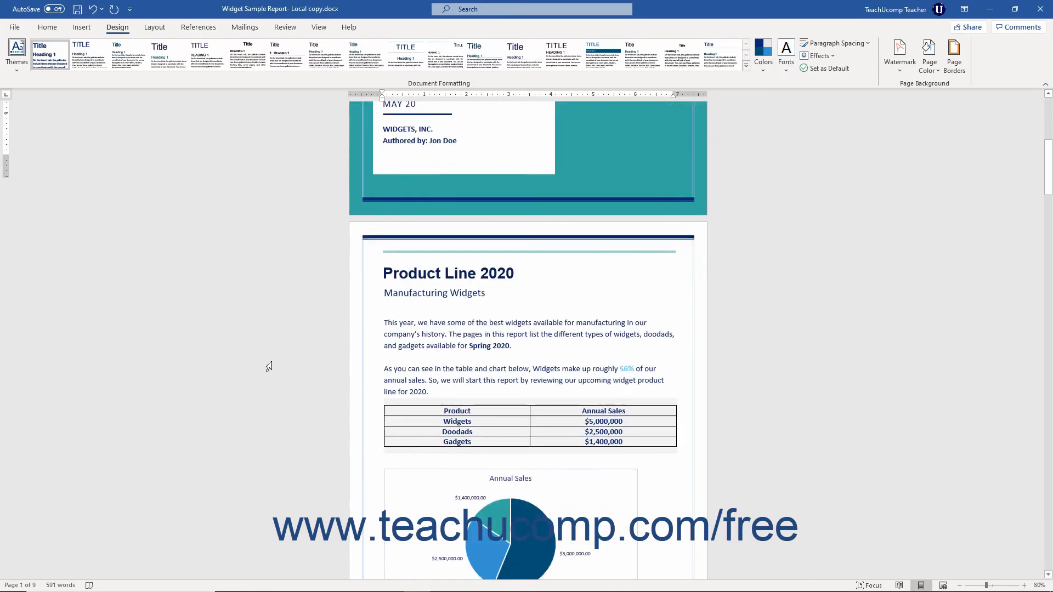
scroll(269, 367, "down", 2)
left_click(954, 55)
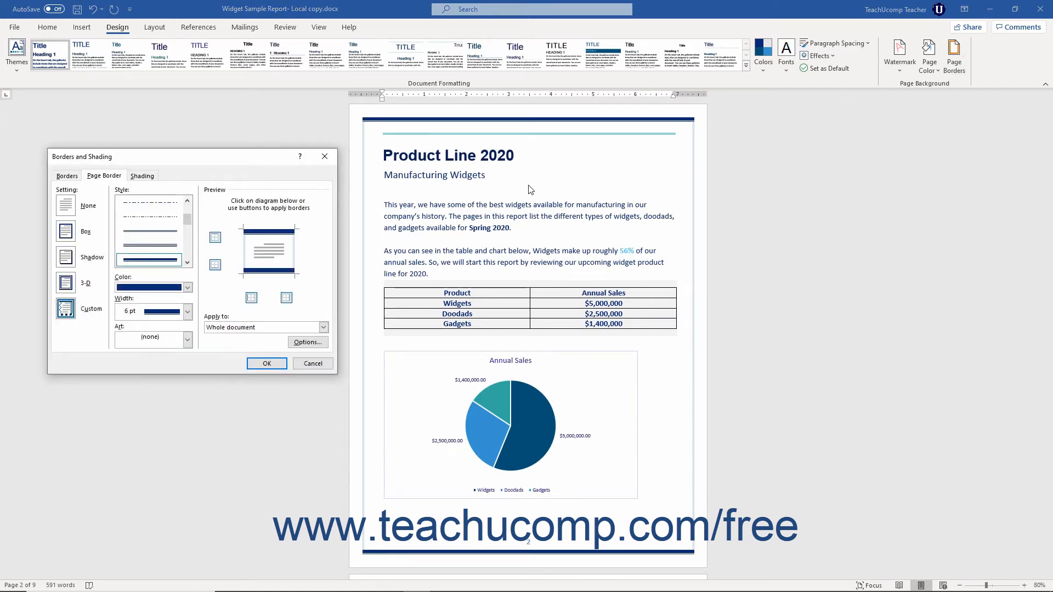
left_click(188, 339)
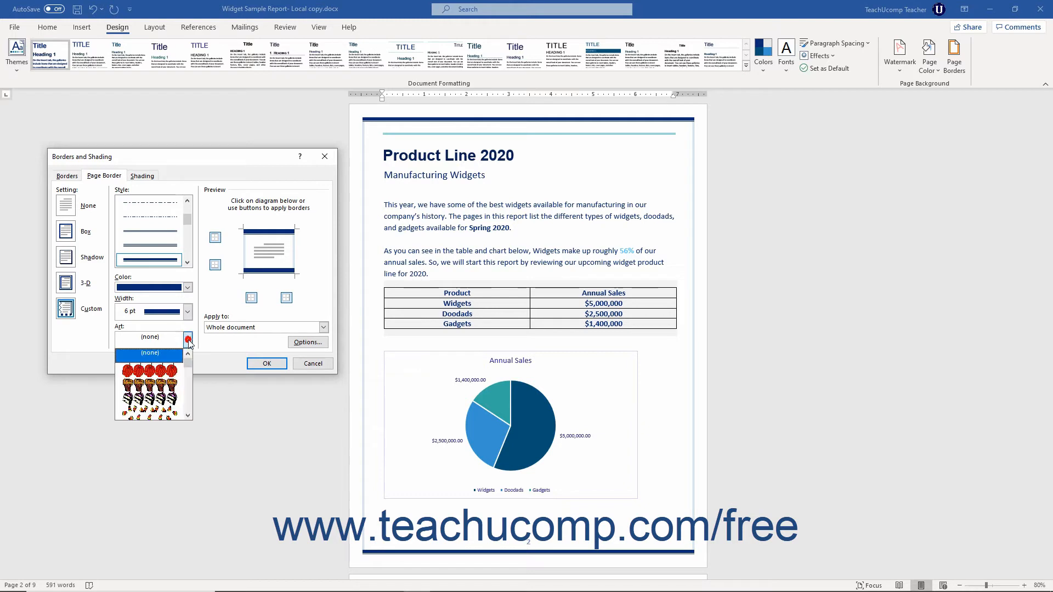
scroll(174, 375, "down", 5)
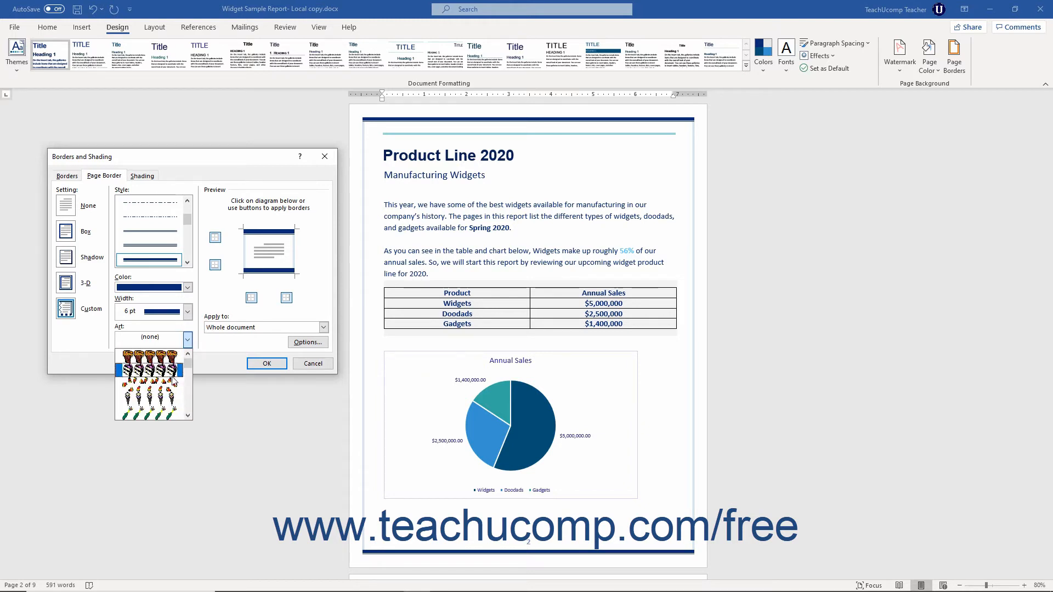
left_click(165, 395)
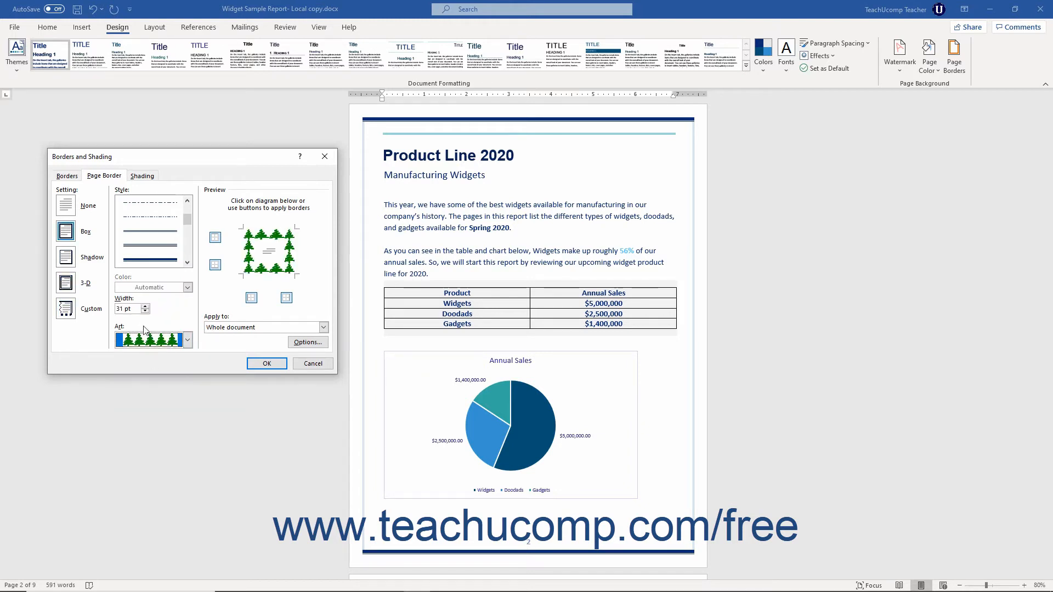
Step: Set the width of the tree art border to 26 pt
left_click(131, 310)
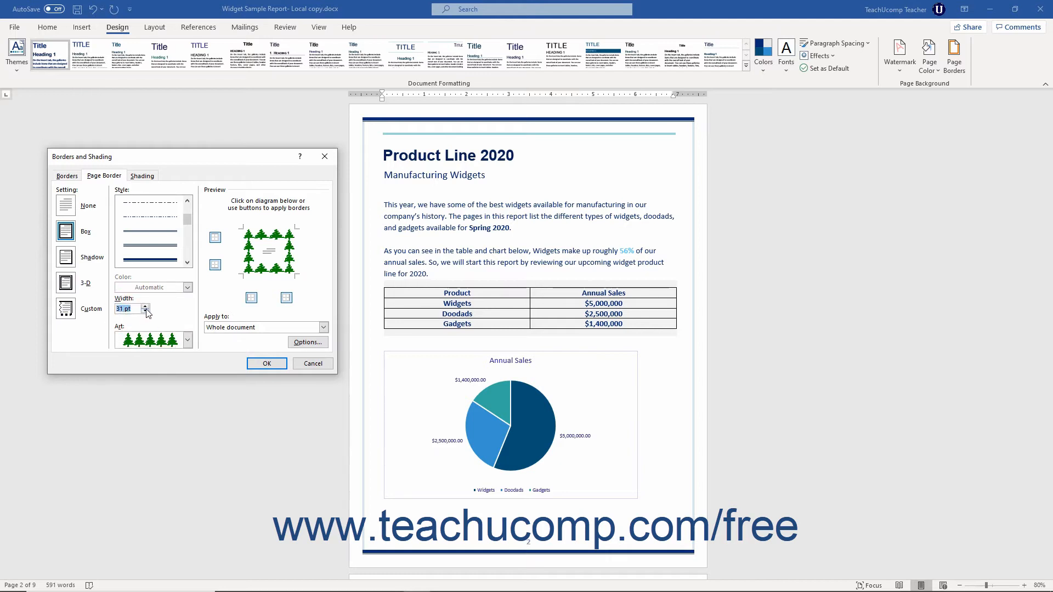
left_click(145, 311)
left_click(145, 311)
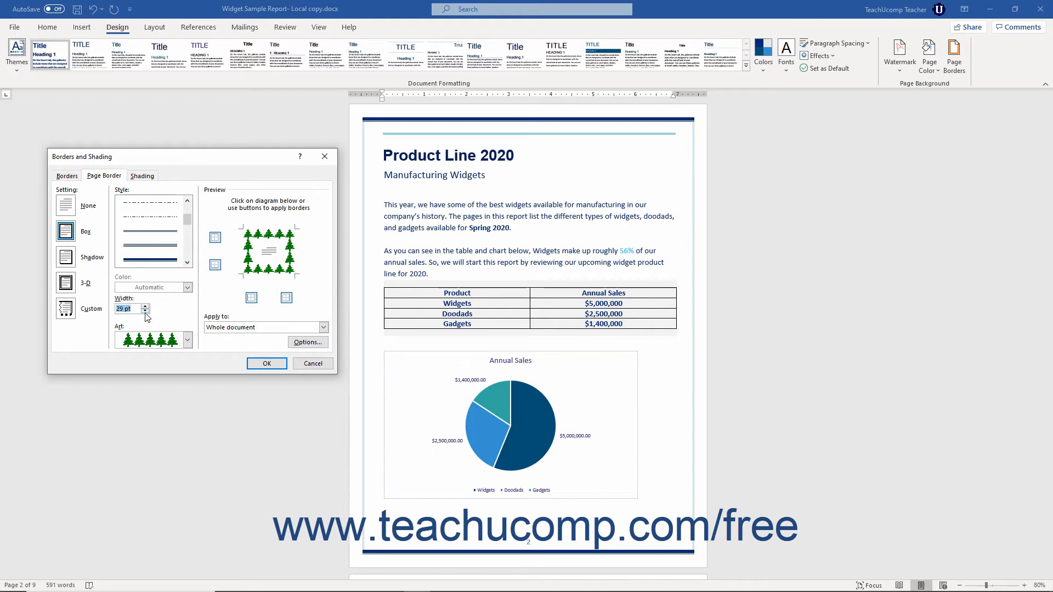
left_click(145, 312)
left_click(145, 312)
left_click(144, 312)
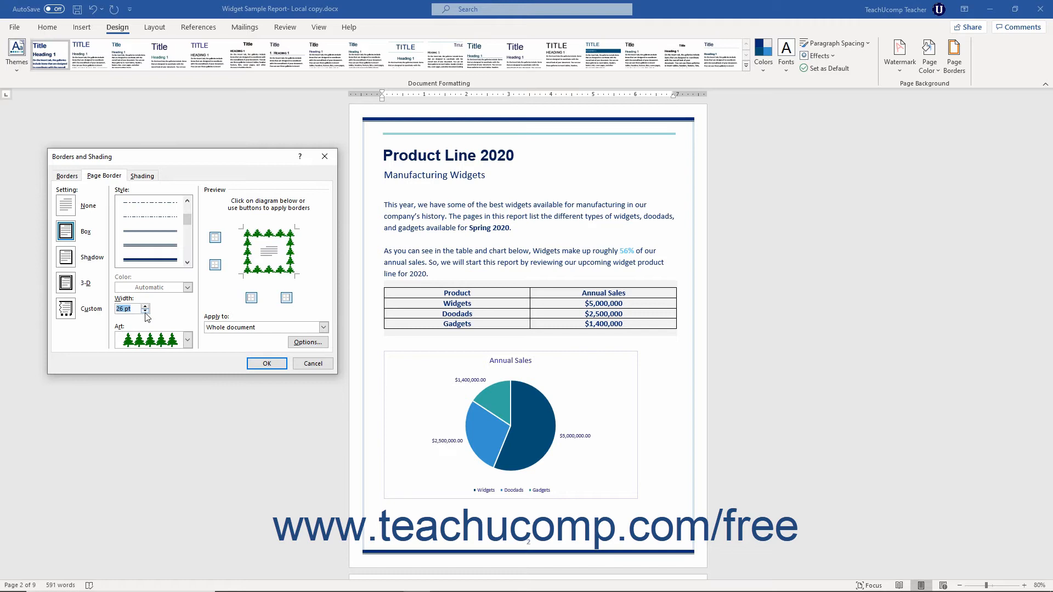
Step: Remove the top and bottom sides of the tree border, with Whole document as the range it applies to
left_click(264, 235)
left_click(267, 270)
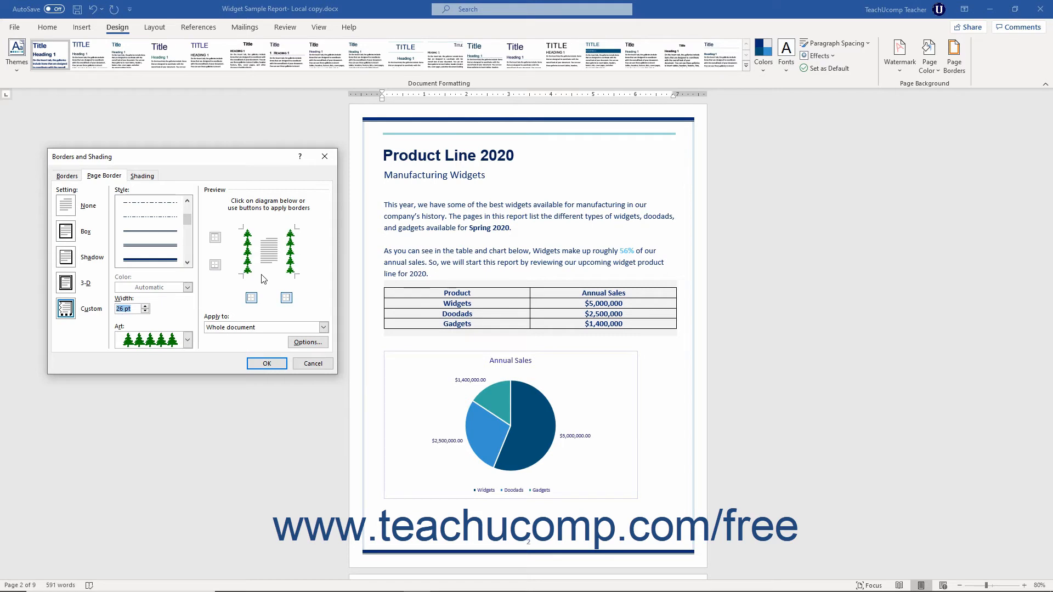
left_click(214, 239)
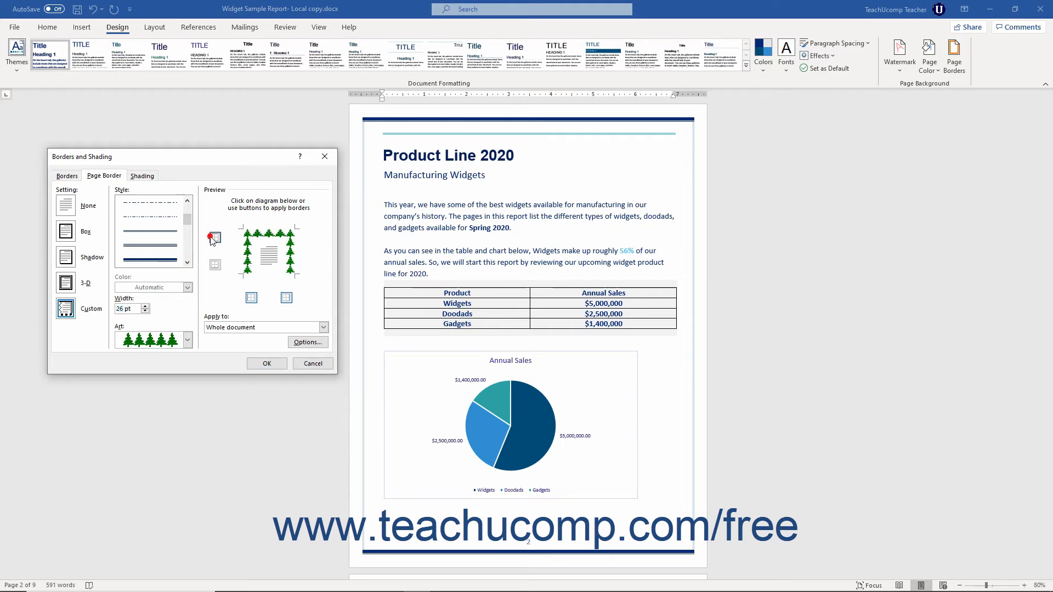
left_click(214, 240)
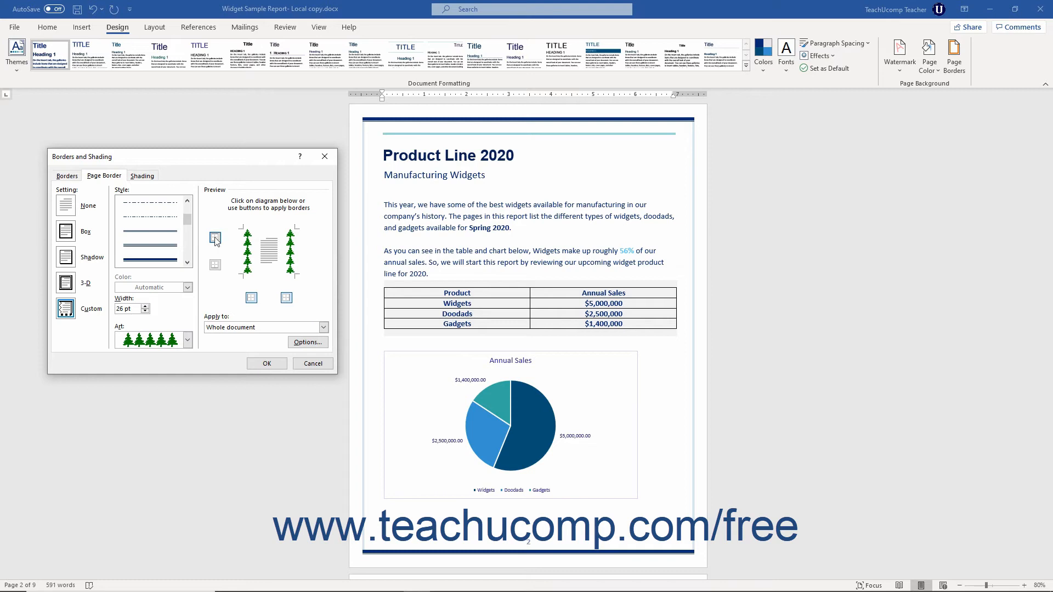
left_click(323, 327)
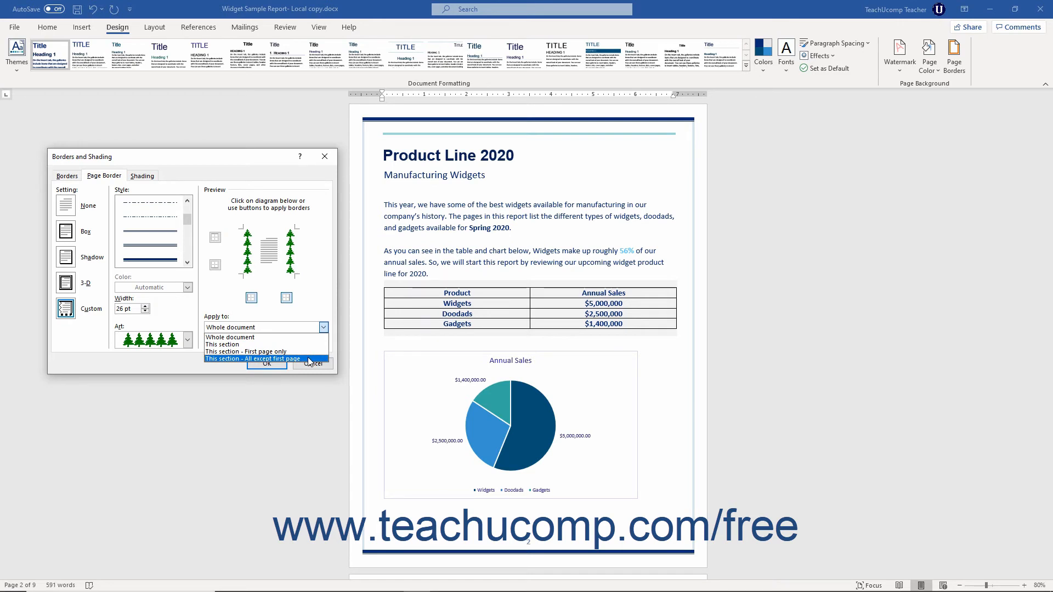
left_click(307, 338)
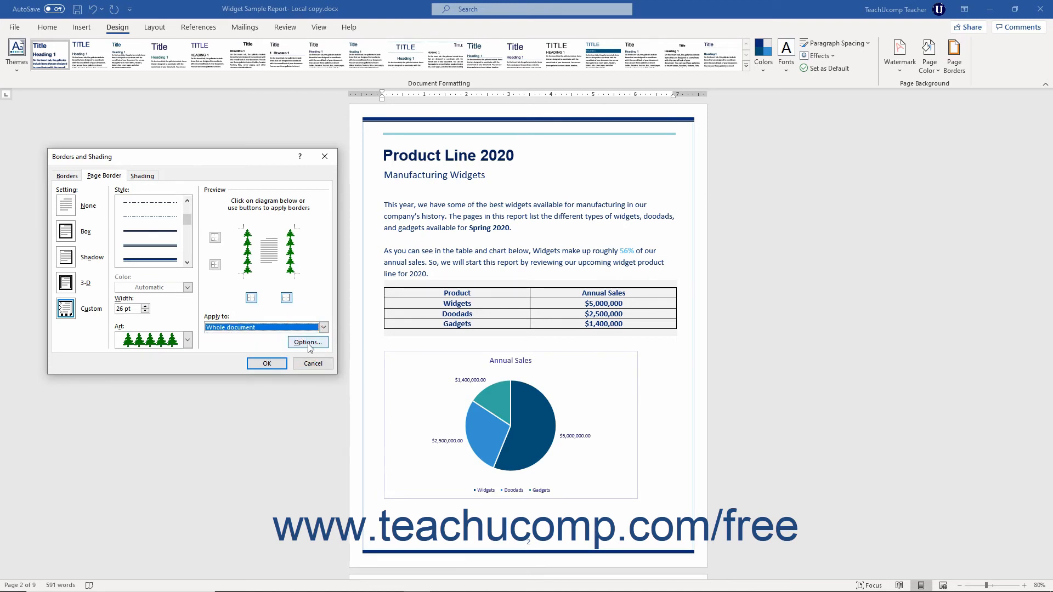
Step: Check the border's margin and measurement options, keeping it measured from Edge of page
left_click(307, 342)
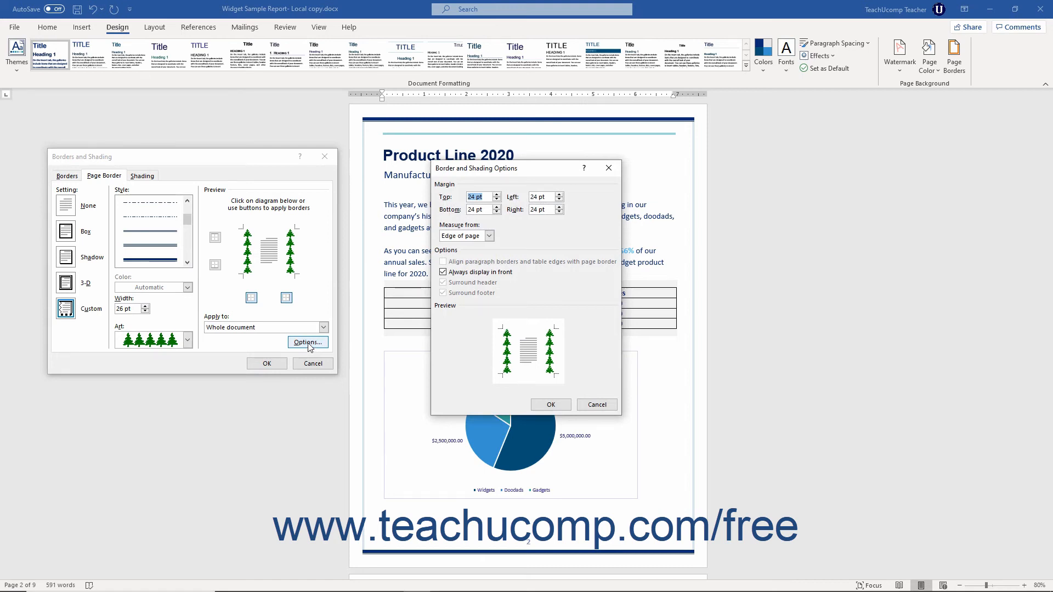
left_click(489, 236)
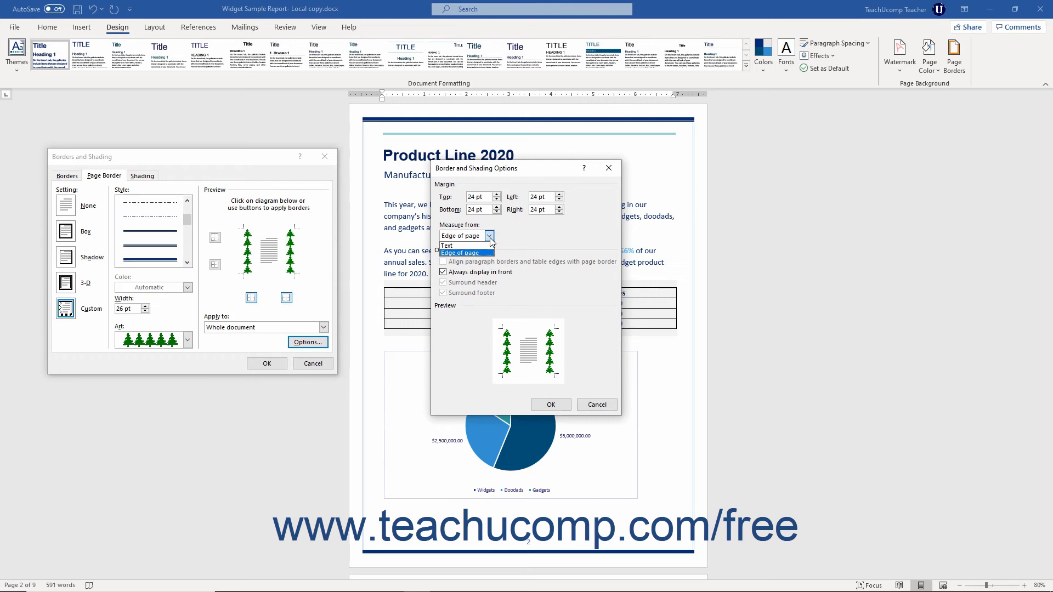
left_click(490, 238)
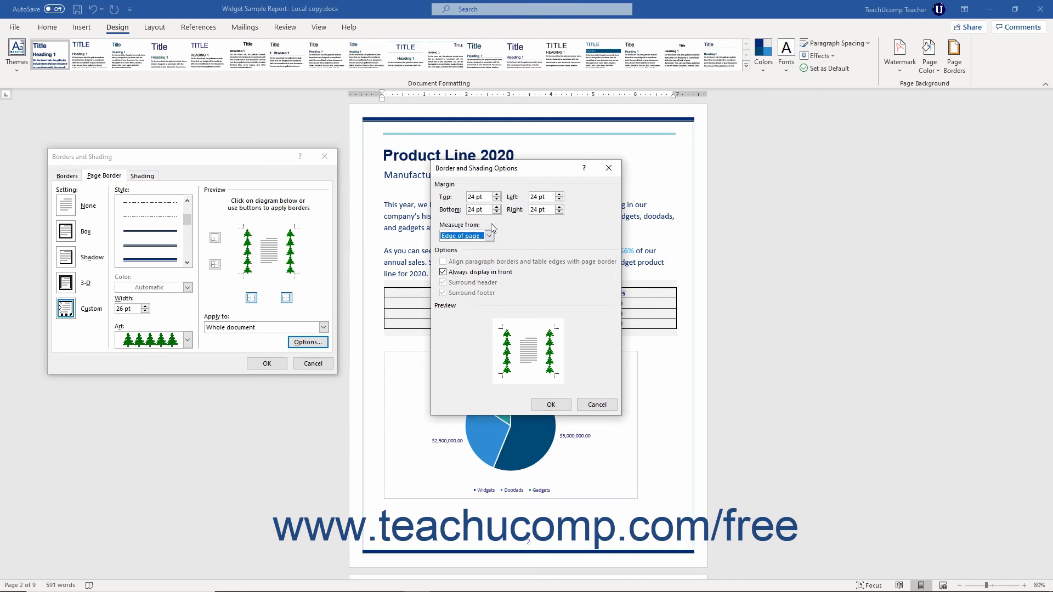
left_click(486, 199)
left_click(549, 406)
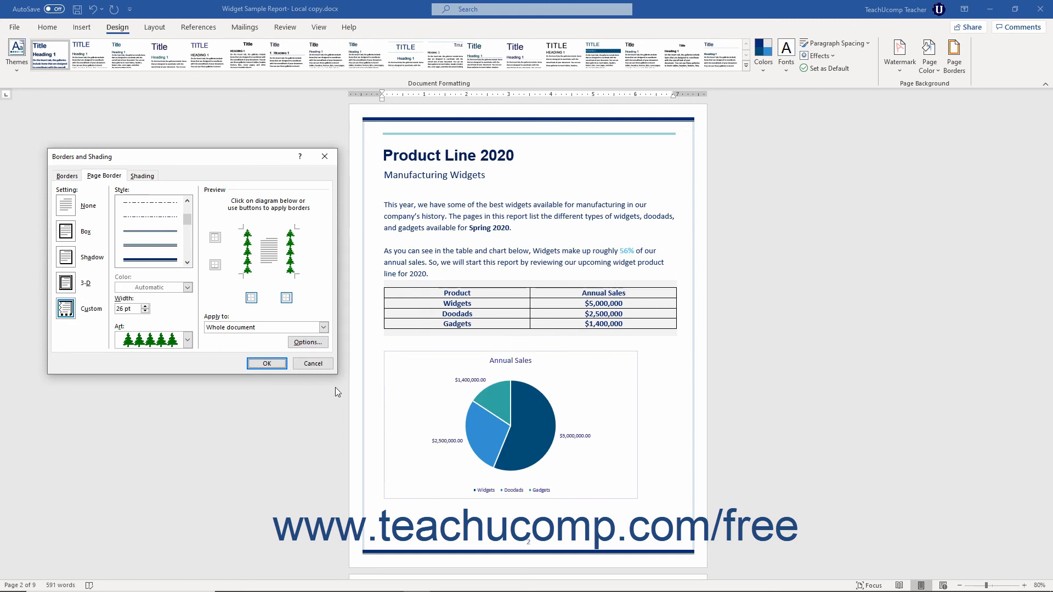
Step: Apply the tree art border to the document and check it on the following page
left_click(267, 364)
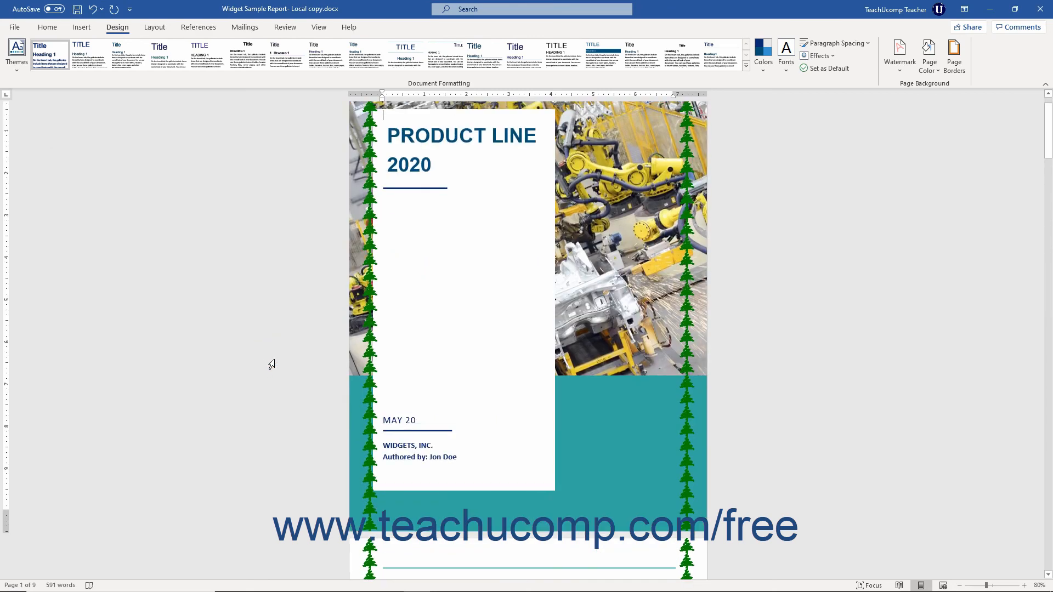
scroll(272, 364, "down", 15)
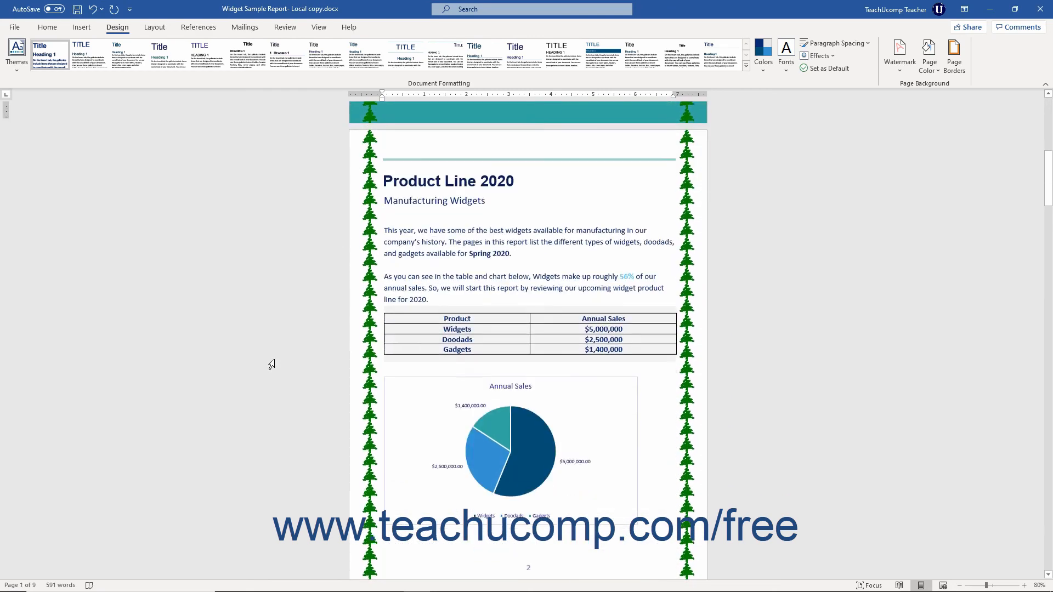
scroll(271, 365, "down", 2)
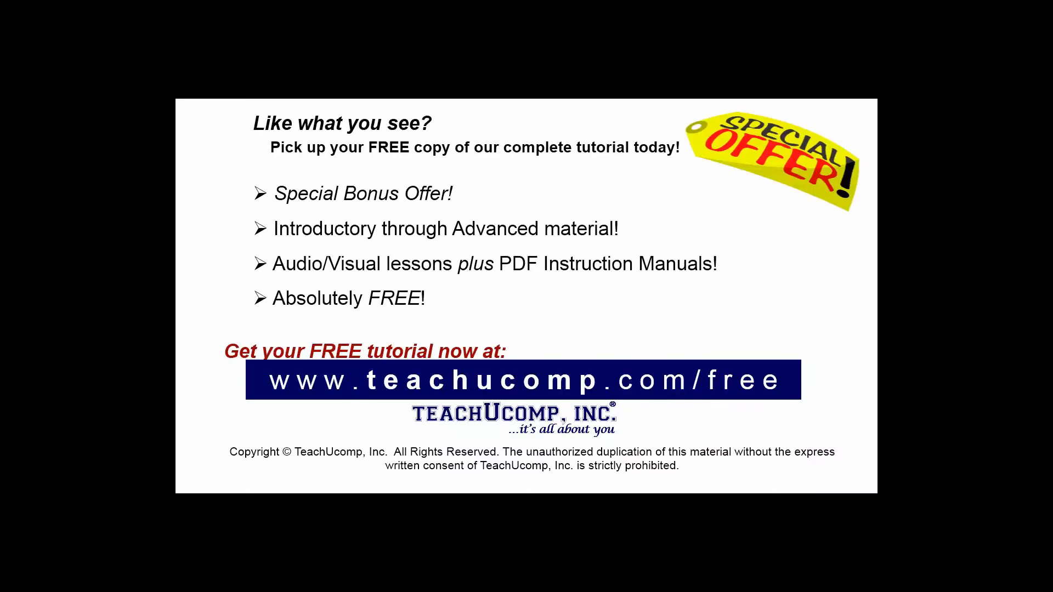